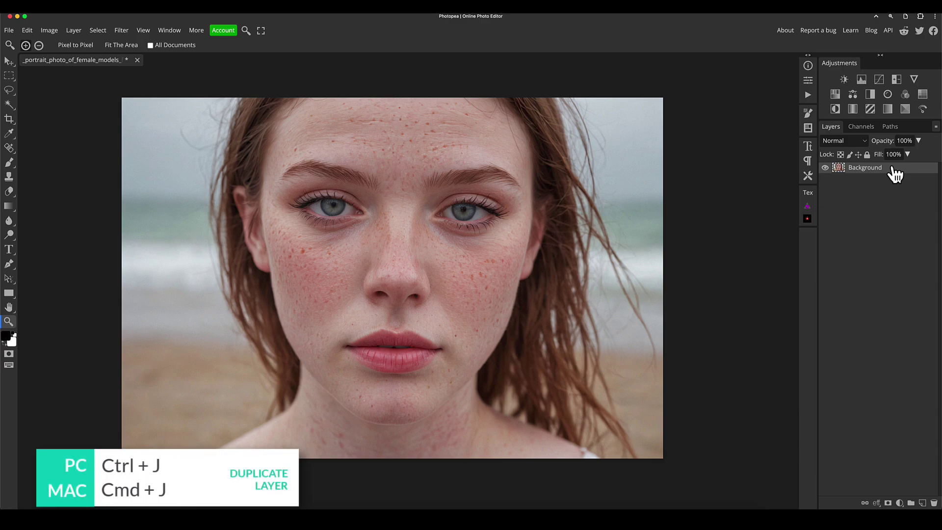
Duplicate the Background layer and convert the copy to a smart object.
{"action": "key", "text": "super+j"}
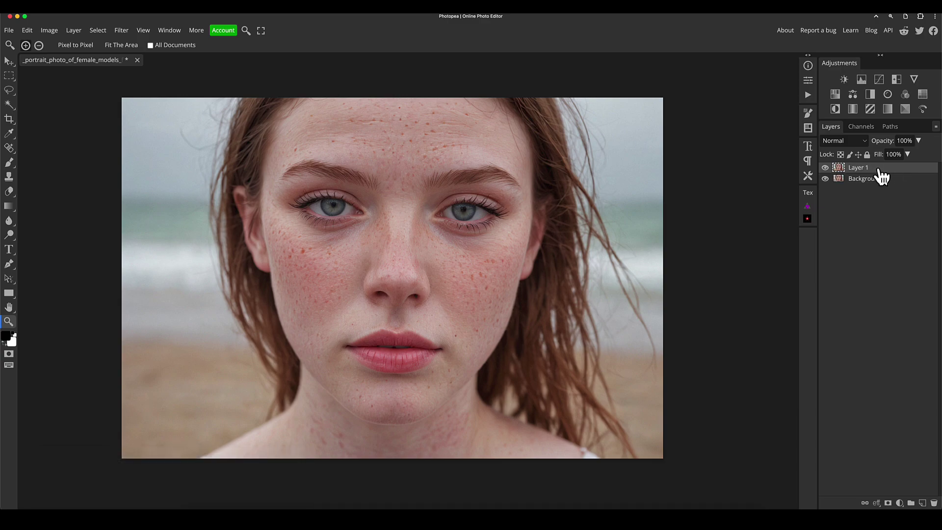
{"action": "right_click", "coordinate": [881, 176]}
{"action": "right_click", "coordinate": [882, 174]}
{"action": "right_click", "coordinate": [882, 175]}
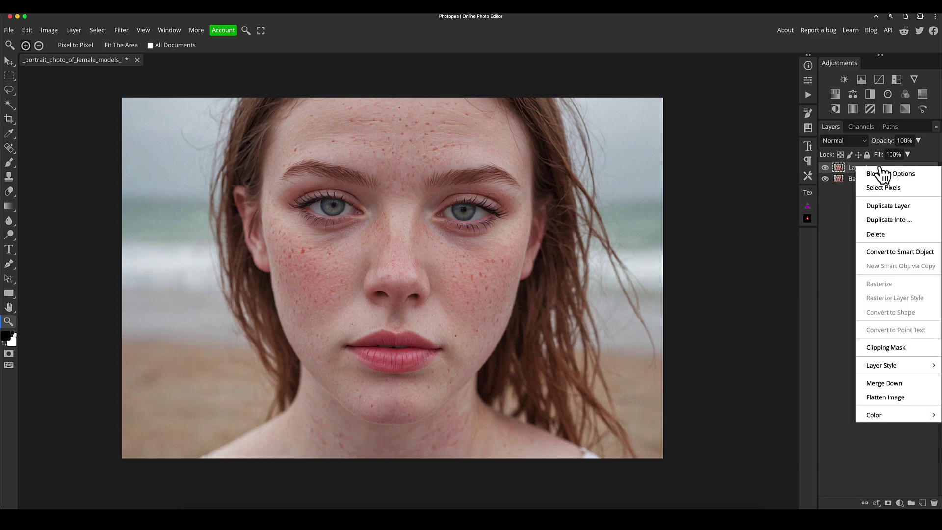
{"action": "left_click", "coordinate": [913, 253]}
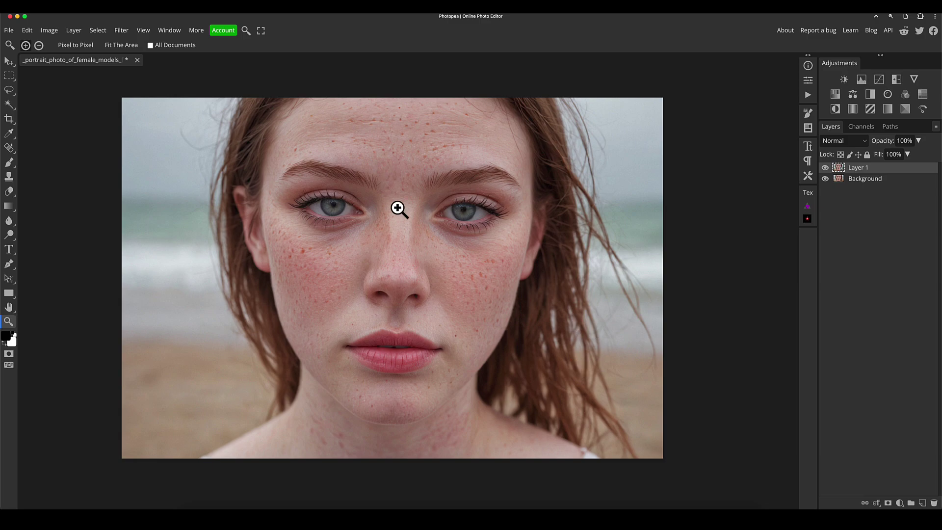
Add a Tilt-Shift blur from the Blur Gallery to the duplicate layer and centre it on the tip of the nose.
{"action": "left_click", "coordinate": [125, 31]}
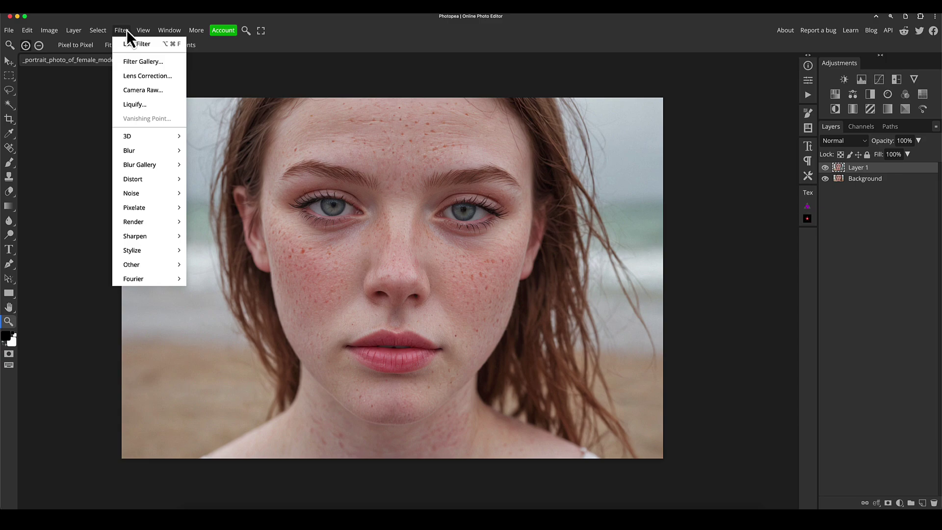
{"action": "mouse_move", "coordinate": [148, 167]}
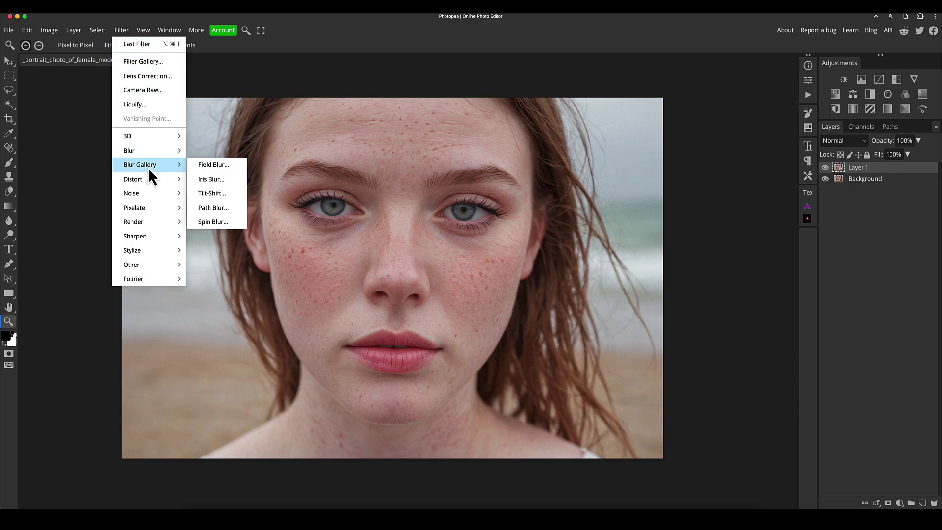
{"action": "left_click", "coordinate": [217, 196]}
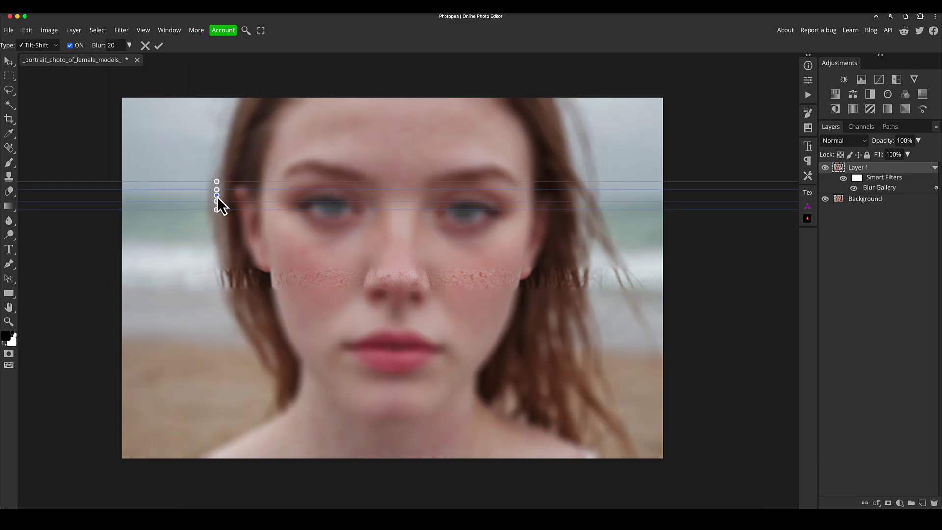
{"action": "left_click_drag", "start_coordinate": [217, 196], "coordinate": [398, 281]}
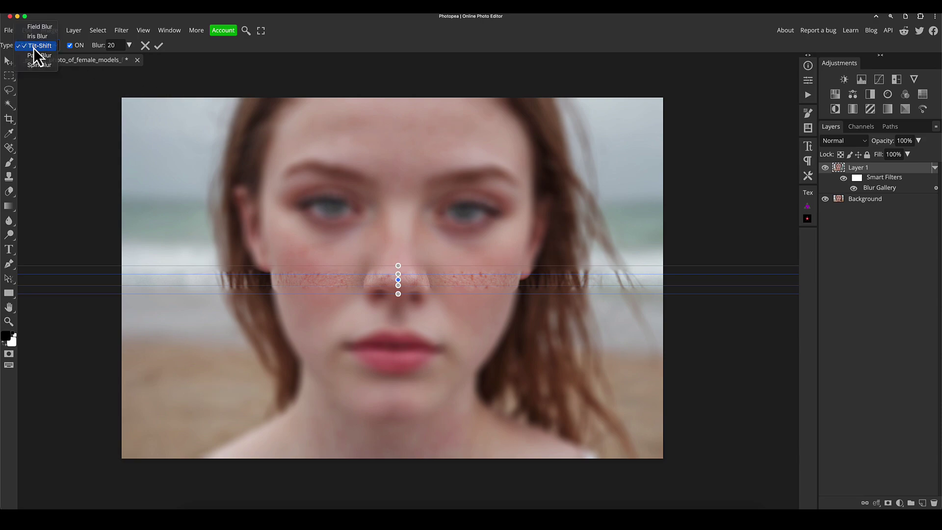
{"action": "left_click", "coordinate": [70, 47]}
{"action": "left_click", "coordinate": [70, 47]}
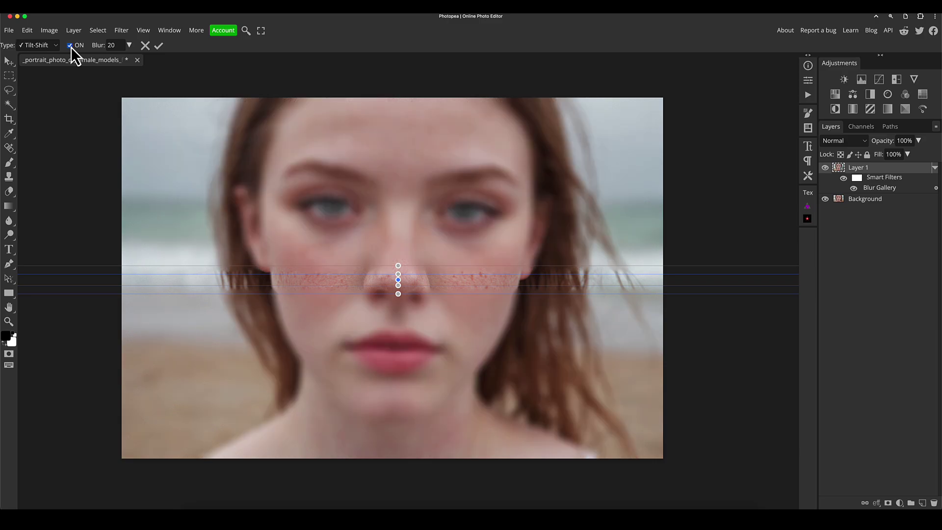
{"action": "left_click", "coordinate": [117, 45]}
{"action": "key", "text": "BackSpace"}
Widen the tilt-shift band around the nose and rotate it to vertical, keeping its centre on the nose.
{"action": "mouse_move", "coordinate": [398, 282]}
{"action": "left_mouse_down"}
{"action": "mouse_move", "coordinate": [400, 273]}
{"action": "mouse_move", "coordinate": [389, 276]}
{"action": "mouse_move", "coordinate": [397, 284]}
{"action": "mouse_move", "coordinate": [396, 269]}
{"action": "mouse_move", "coordinate": [397, 287]}
{"action": "left_mouse_up"}
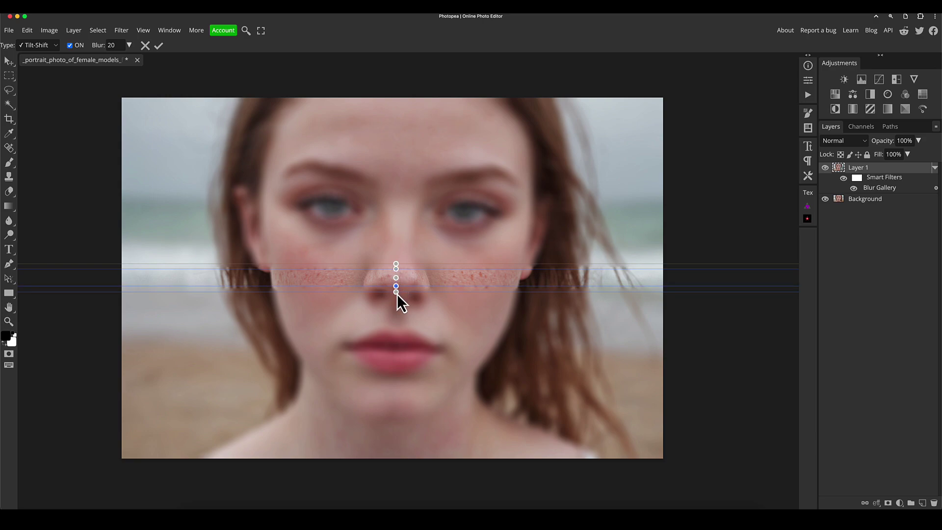
{"action": "left_click_drag", "start_coordinate": [397, 287], "coordinate": [396, 312]}
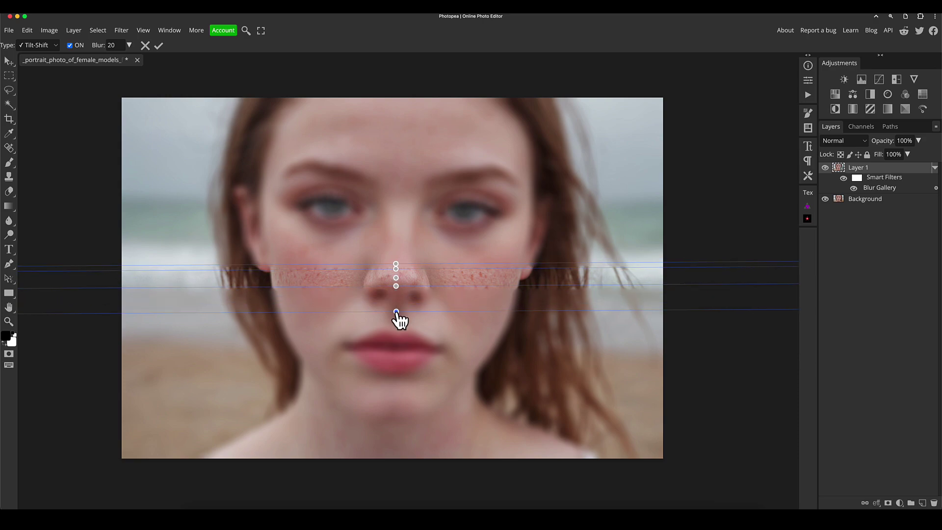
{"action": "left_click_drag", "start_coordinate": [396, 264], "coordinate": [396, 241]}
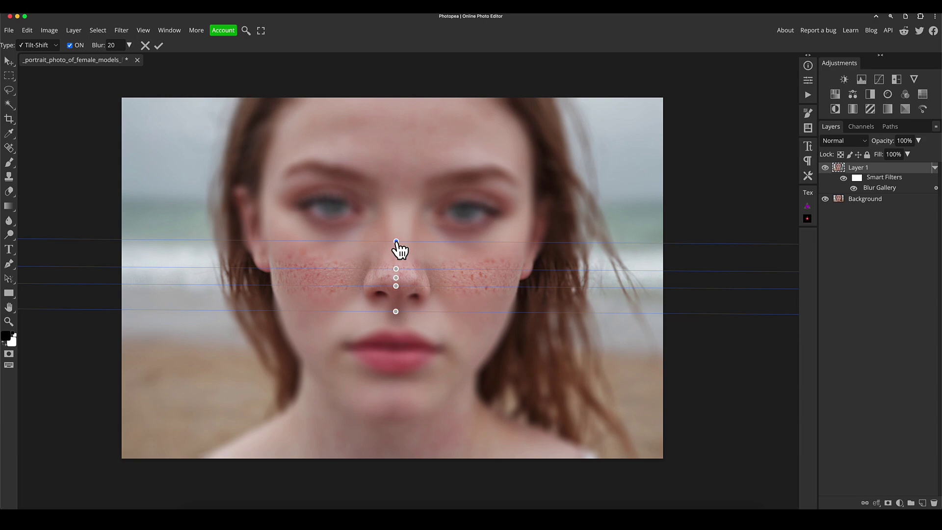
{"action": "left_click_drag", "start_coordinate": [396, 241], "coordinate": [445, 279]}
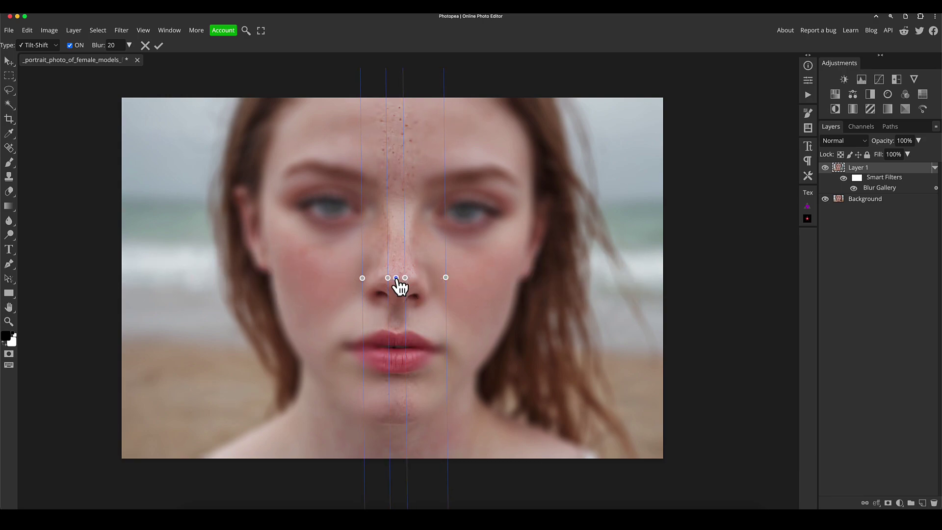
{"action": "left_click_drag", "start_coordinate": [396, 278], "coordinate": [398, 278]}
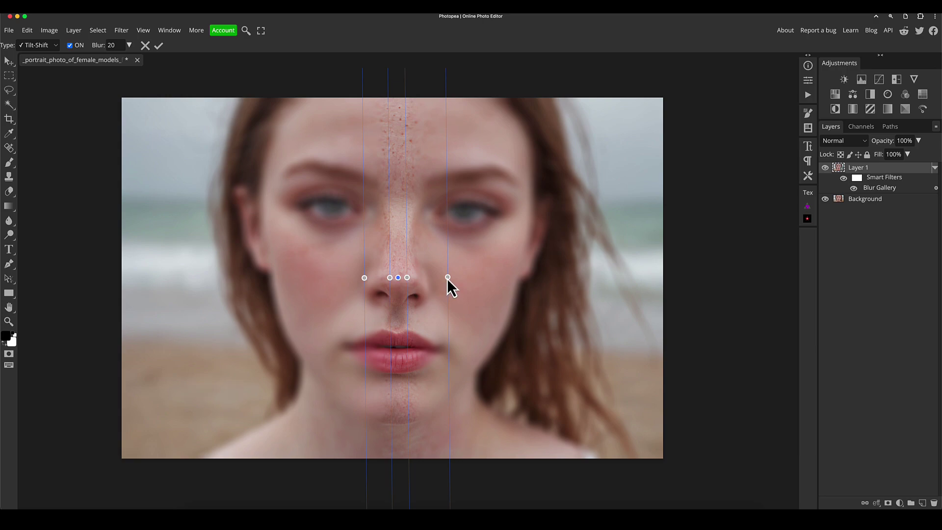
Spread the outer tilt-shift lines outward beyond the hair on both sides of the face.
{"action": "left_click_drag", "start_coordinate": [447, 277], "coordinate": [609, 276]}
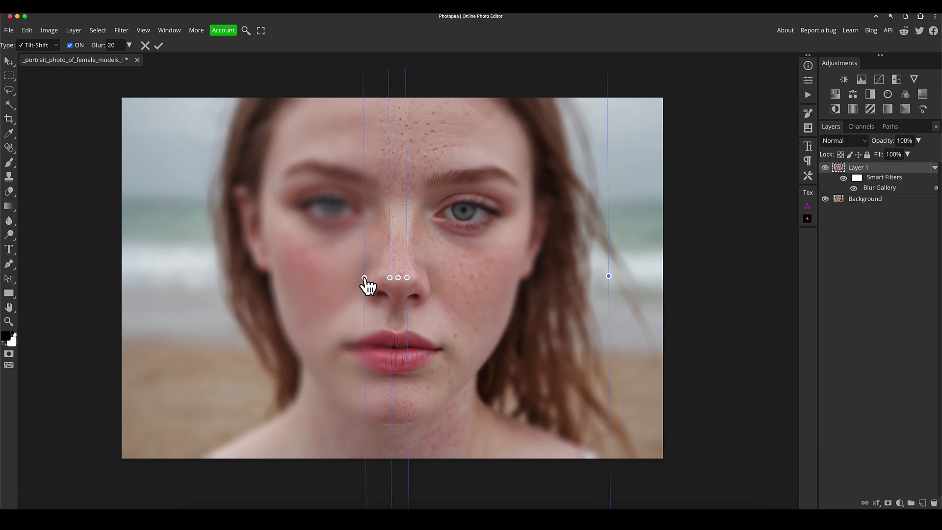
{"action": "left_click_drag", "start_coordinate": [363, 278], "coordinate": [202, 277]}
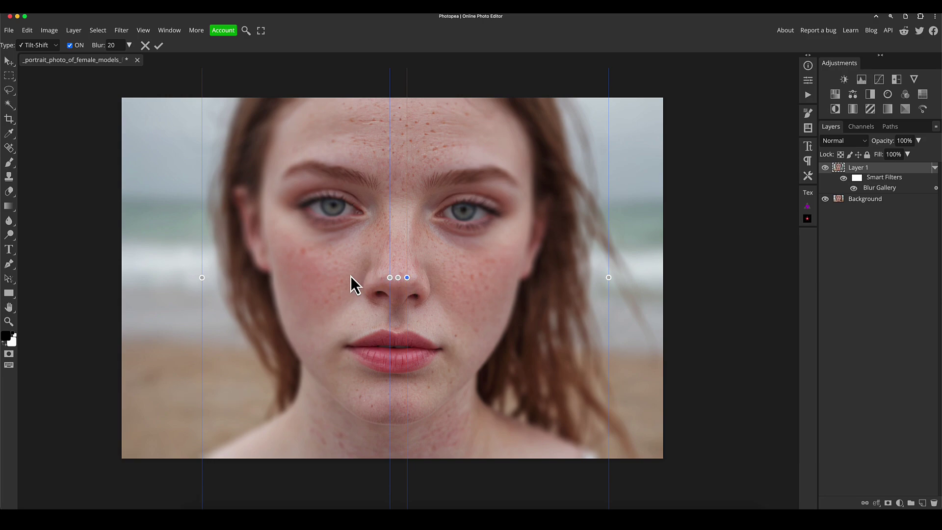
{"action": "left_click", "coordinate": [202, 277]}
{"action": "left_click", "coordinate": [115, 45]}
Move the left inner tilt-shift line to the outer edge of the cheek and the left outer line farther into the background.
{"action": "left_click_drag", "start_coordinate": [390, 278], "coordinate": [302, 278]}
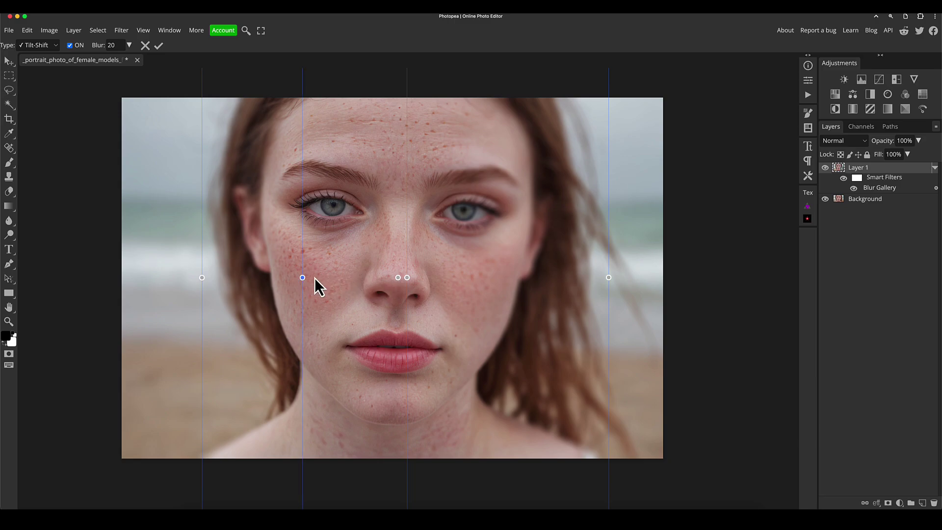
{"action": "left_click_drag", "start_coordinate": [303, 278], "coordinate": [309, 278]}
{"action": "left_click_drag", "start_coordinate": [202, 278], "coordinate": [282, 280]}
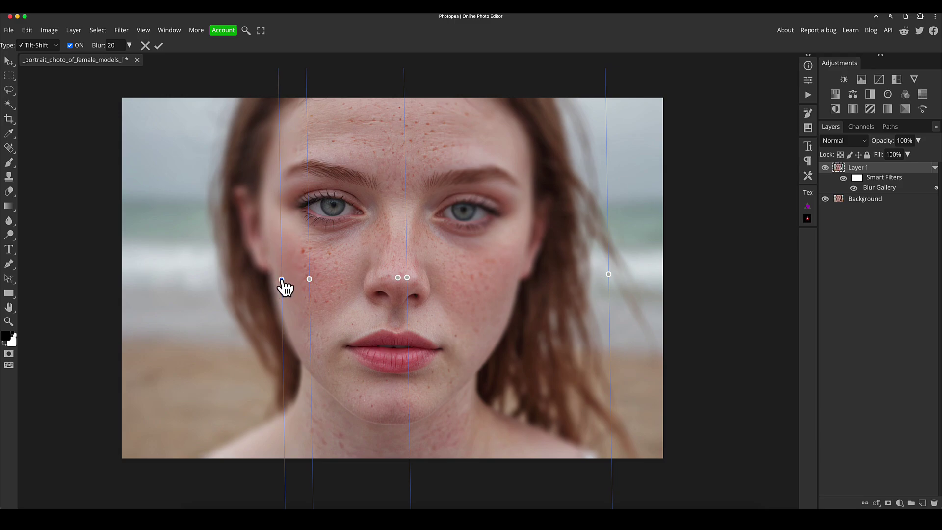
{"action": "left_click_drag", "start_coordinate": [281, 279], "coordinate": [197, 279]}
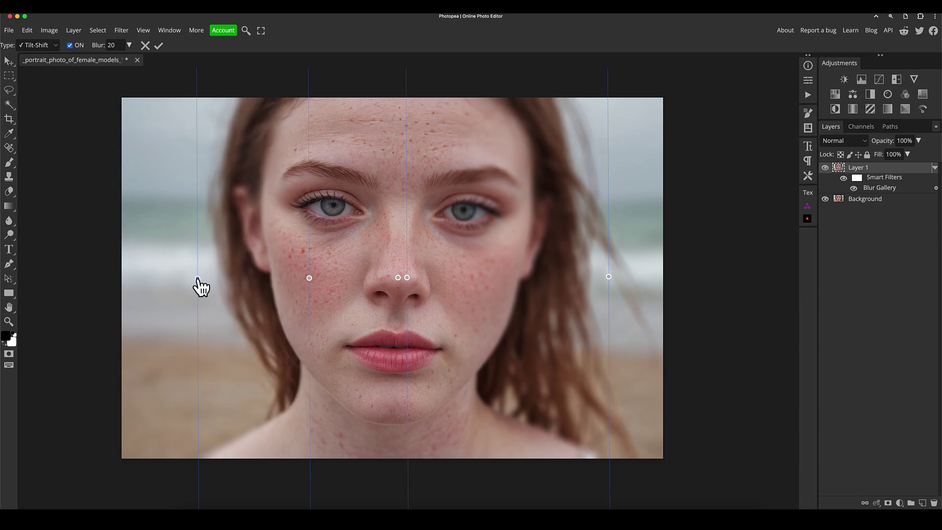
{"action": "left_click_drag", "start_coordinate": [192, 278], "coordinate": [189, 279]}
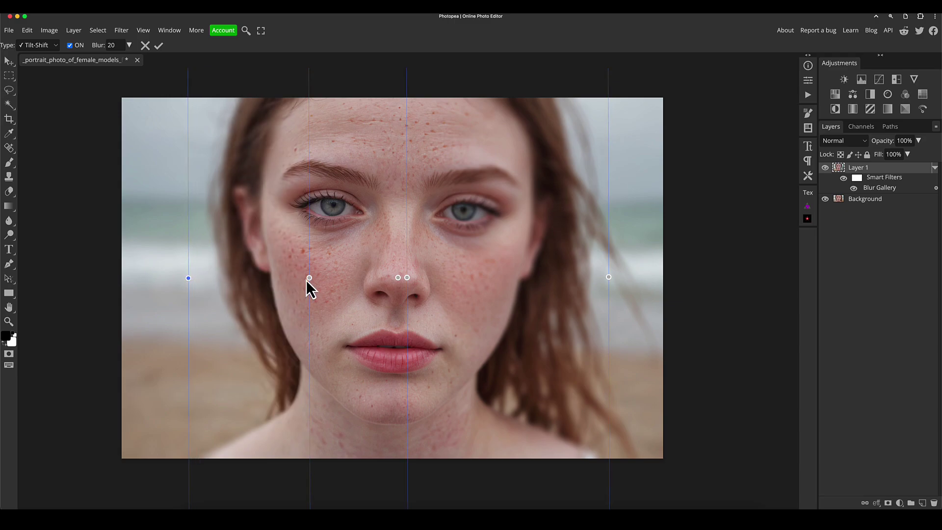
{"action": "left_click_drag", "start_coordinate": [309, 278], "coordinate": [283, 278]}
{"action": "left_click_drag", "start_coordinate": [283, 277], "coordinate": [284, 278]}
{"action": "left_click_drag", "start_coordinate": [188, 279], "coordinate": [181, 278]}
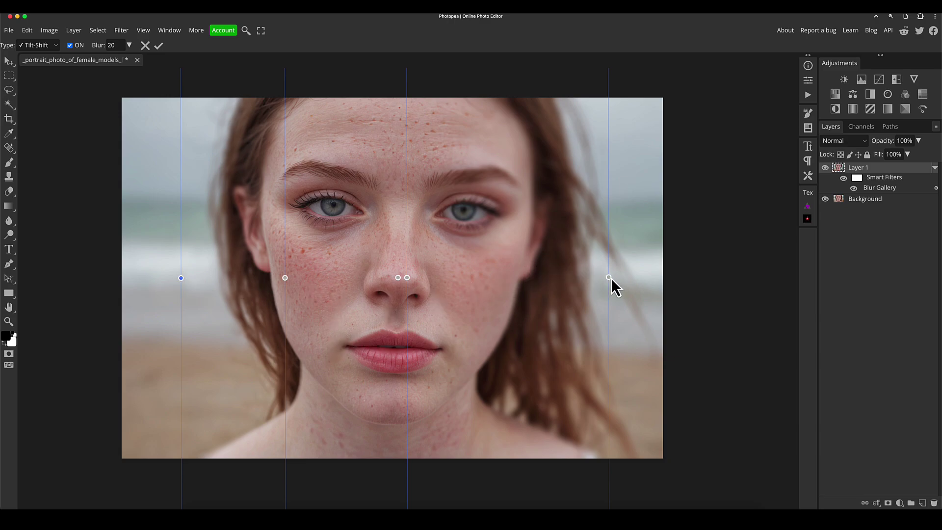
Move the right inner tilt-shift line to the cheek's edge and the outer line past the hair, and compare with the blur off.
{"action": "left_click_drag", "start_coordinate": [610, 277], "coordinate": [613, 277]}
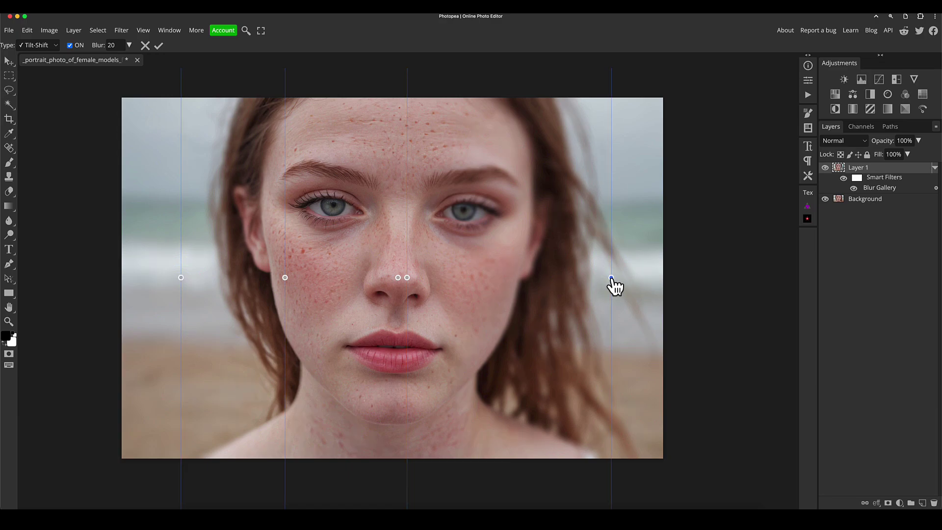
{"action": "left_click_drag", "start_coordinate": [407, 277], "coordinate": [506, 278]}
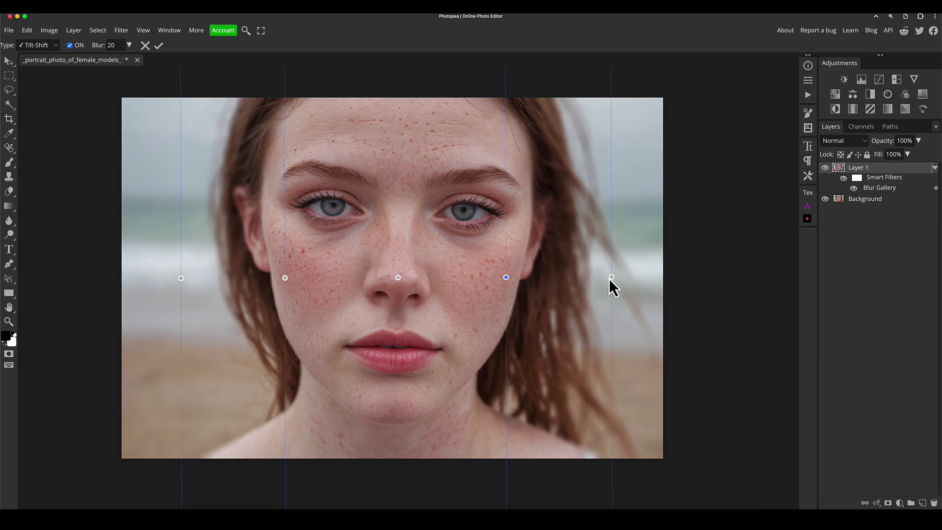
{"action": "left_click_drag", "start_coordinate": [611, 278], "coordinate": [623, 277]}
{"action": "left_click", "coordinate": [69, 45]}
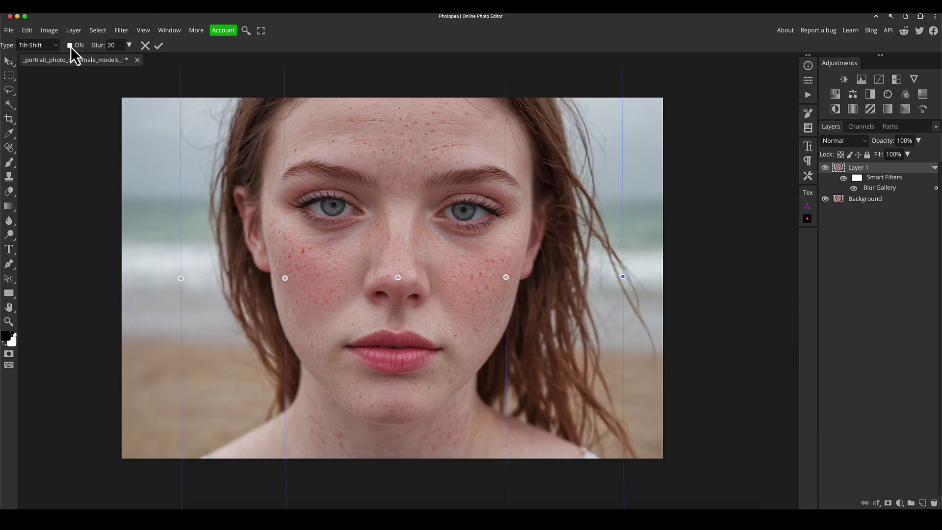
{"action": "left_click", "coordinate": [70, 45]}
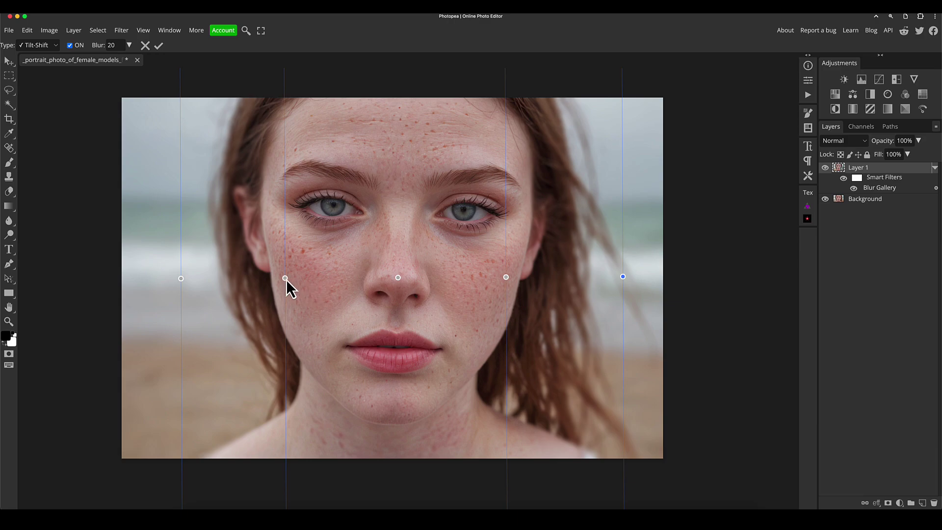
Narrow the sharp area by pulling both inner lines inward over the cheeks and the right outer line slightly closer to the hair.
{"action": "left_click_drag", "start_coordinate": [286, 278], "coordinate": [307, 279]}
{"action": "left_click_drag", "start_coordinate": [506, 277], "coordinate": [490, 277]}
{"action": "left_click_drag", "start_coordinate": [623, 277], "coordinate": [613, 276]}
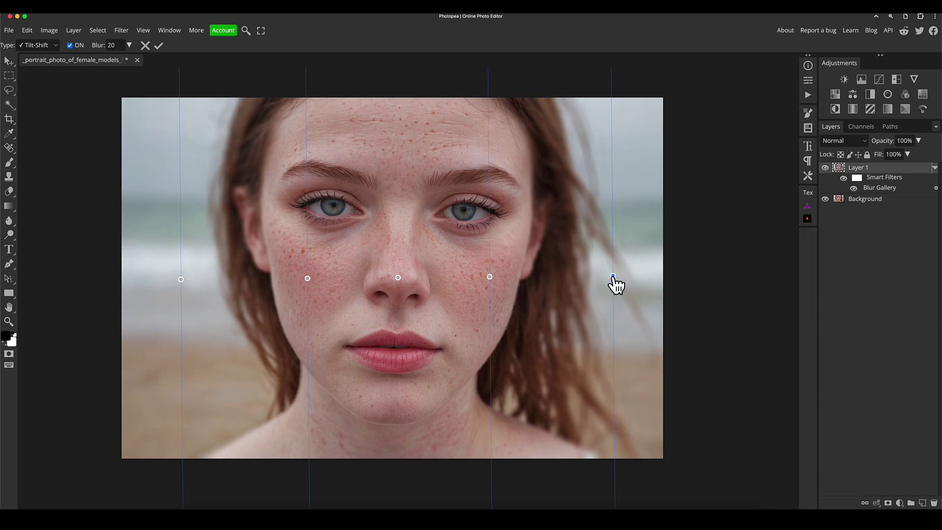
{"action": "left_click_drag", "start_coordinate": [612, 276], "coordinate": [612, 276]}
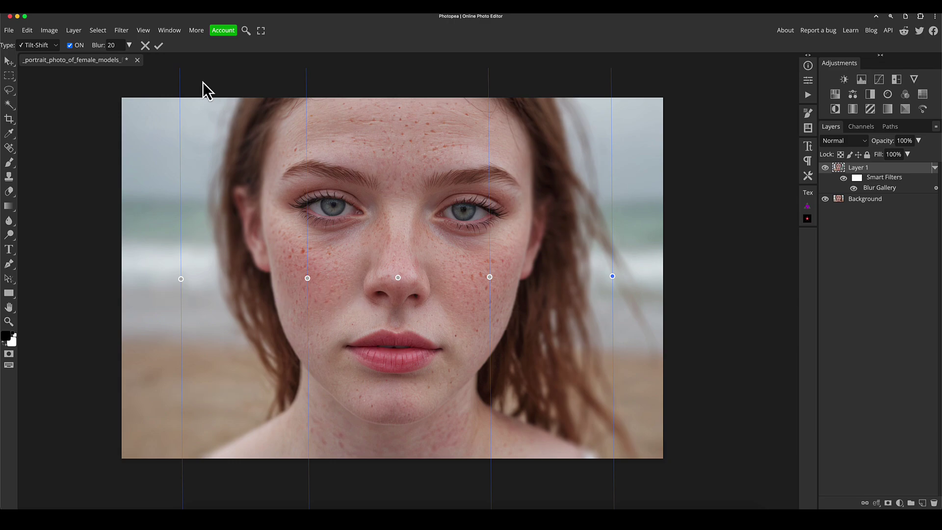
Try stronger blur amounts of 133 and 316, set the tilt-shift blur to 16, and apply the filter.
{"action": "left_click", "coordinate": [129, 45]}
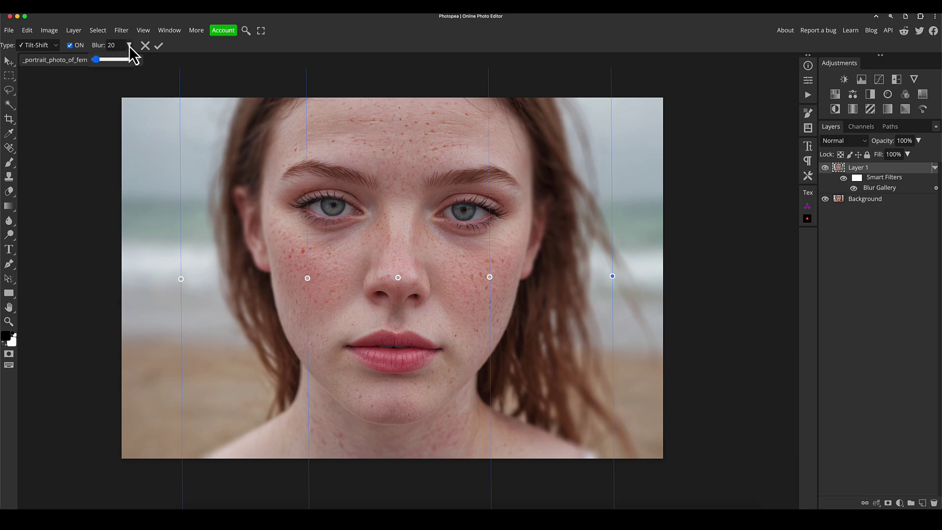
{"action": "left_click_drag", "start_coordinate": [98, 61], "coordinate": [104, 62]}
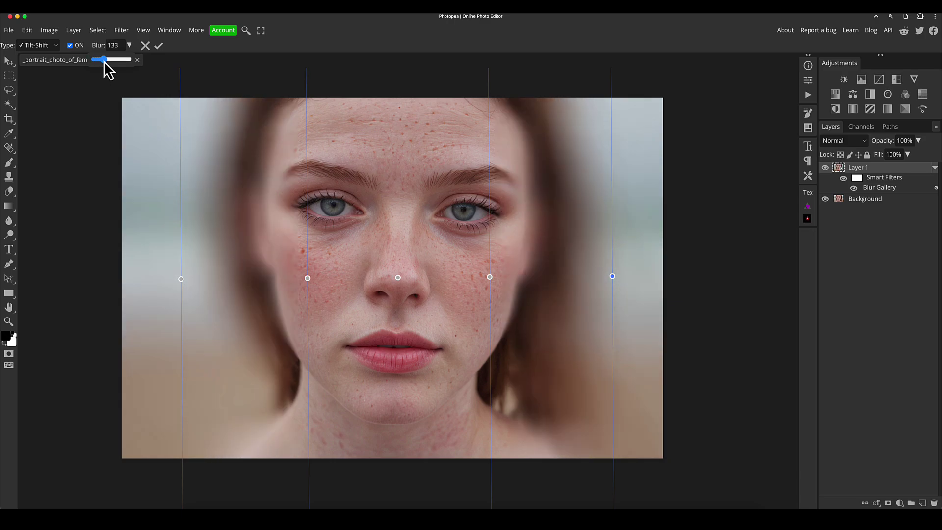
{"action": "left_click_drag", "start_coordinate": [104, 62], "coordinate": [116, 63]}
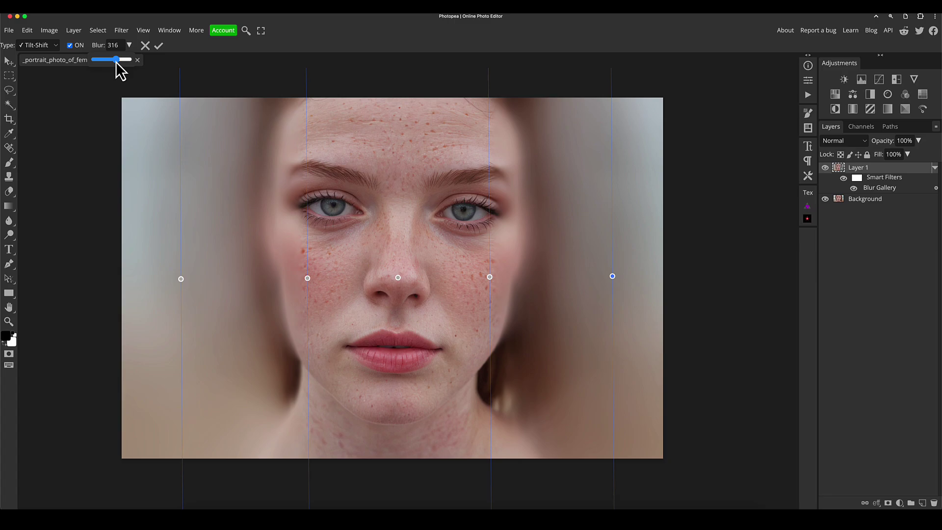
{"action": "left_click_drag", "start_coordinate": [116, 62], "coordinate": [96, 63]}
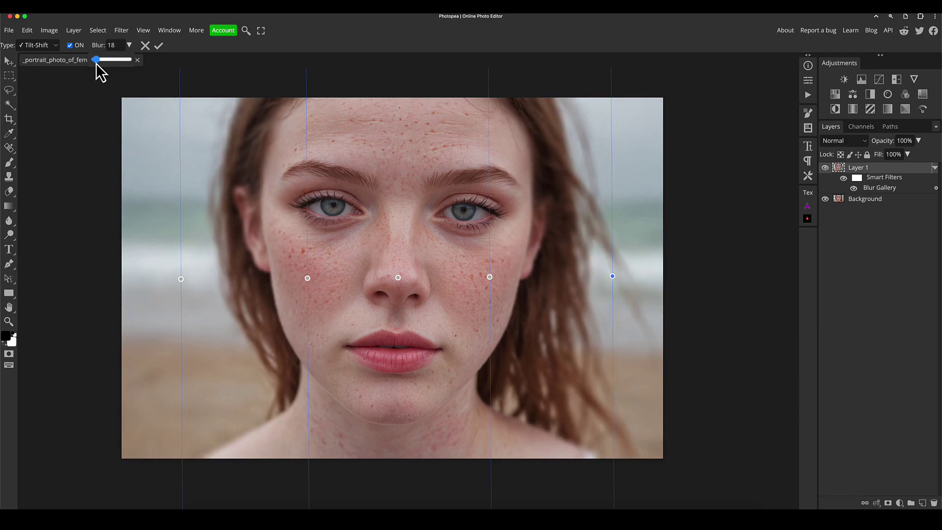
{"action": "left_click", "coordinate": [159, 45]}
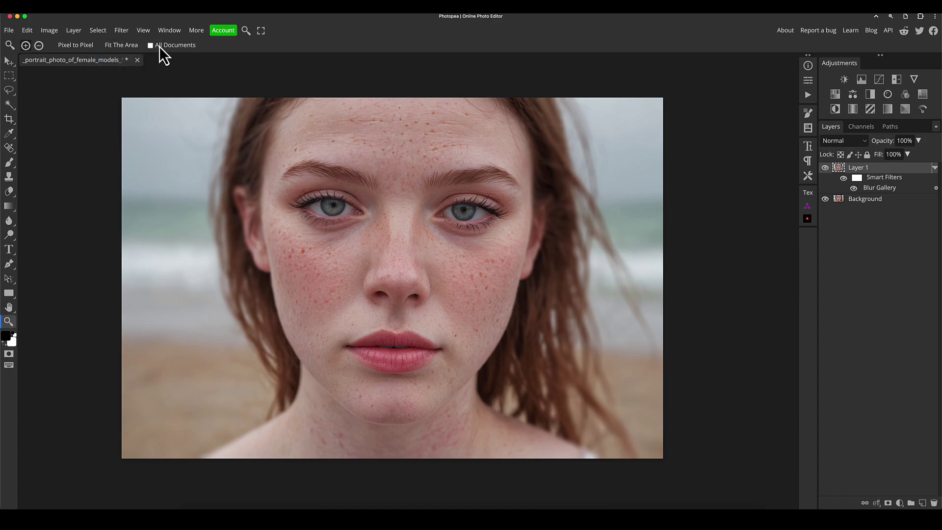
Toggle the duplicate layer's smart filters off and on to compare the portrait with and without the blur.
{"action": "left_click", "coordinate": [843, 178]}
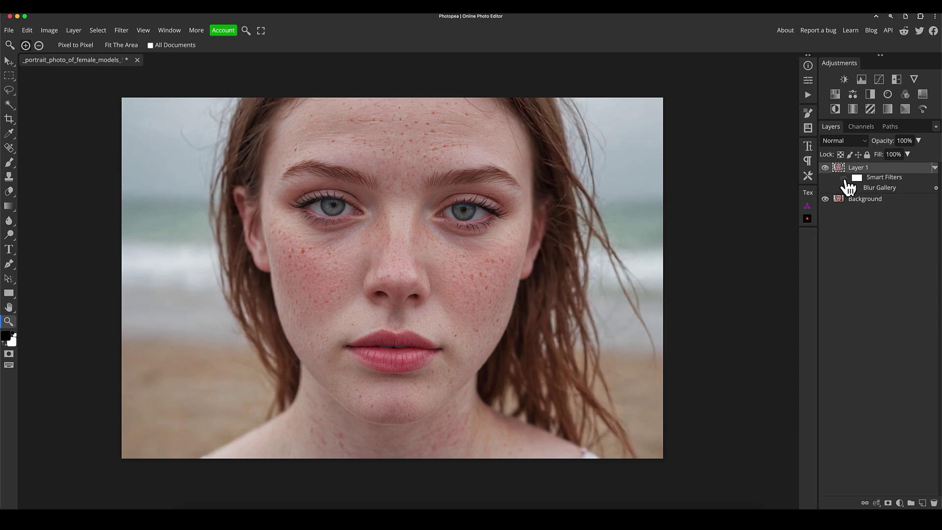
{"action": "left_click", "coordinate": [844, 179]}
{"action": "left_click", "coordinate": [843, 179]}
{"action": "left_click", "coordinate": [843, 179]}
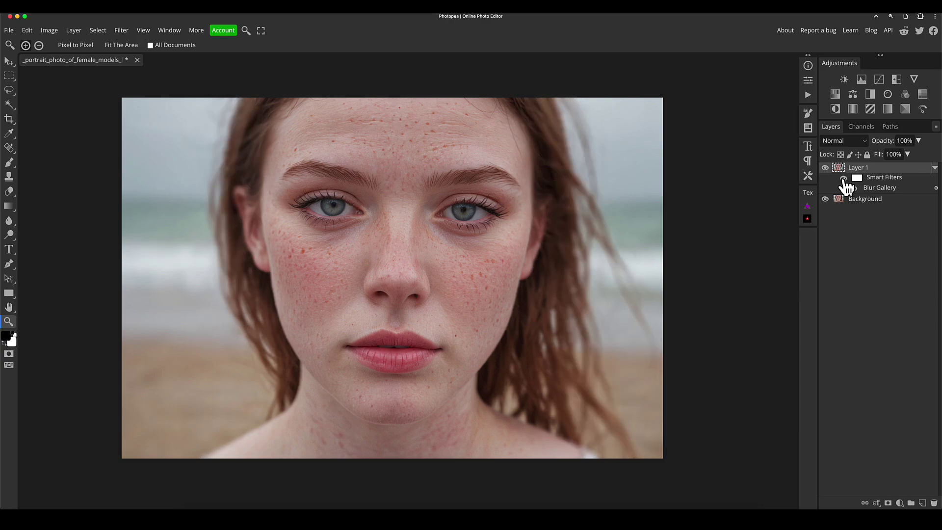
Reopen the Blur Gallery filter, try a horizontal band, return it to vertical with the left outer line slightly closer, apply, and compare the layer's visibility.
{"action": "double_click", "coordinate": [887, 191]}
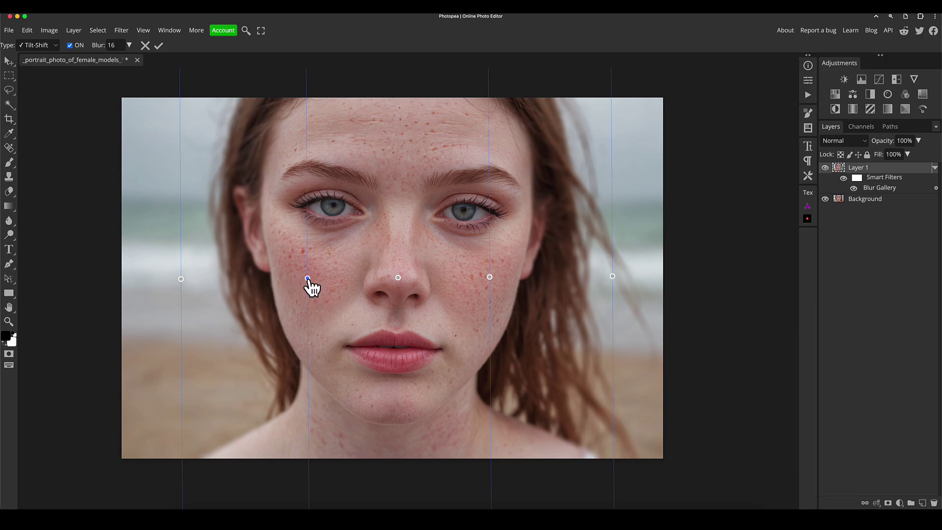
{"action": "left_click_drag", "start_coordinate": [180, 279], "coordinate": [396, 91]}
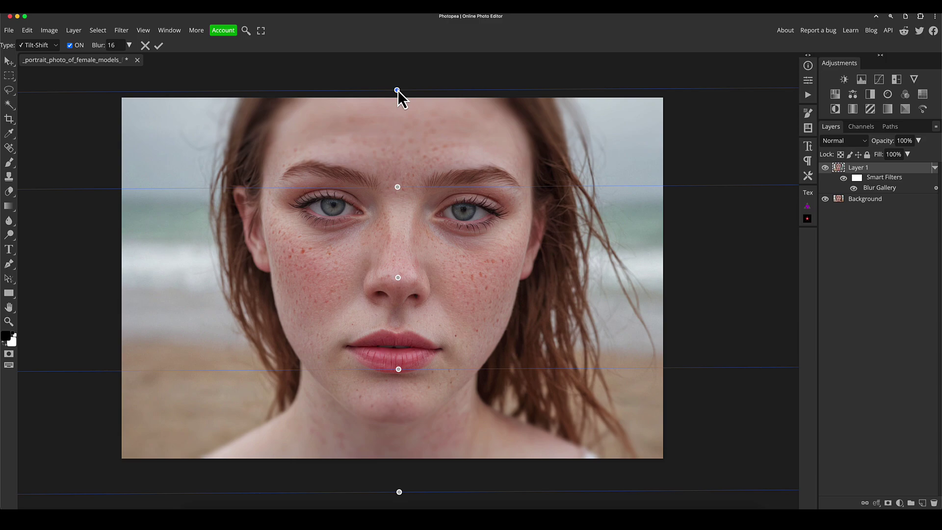
{"action": "left_click_drag", "start_coordinate": [397, 90], "coordinate": [191, 282]}
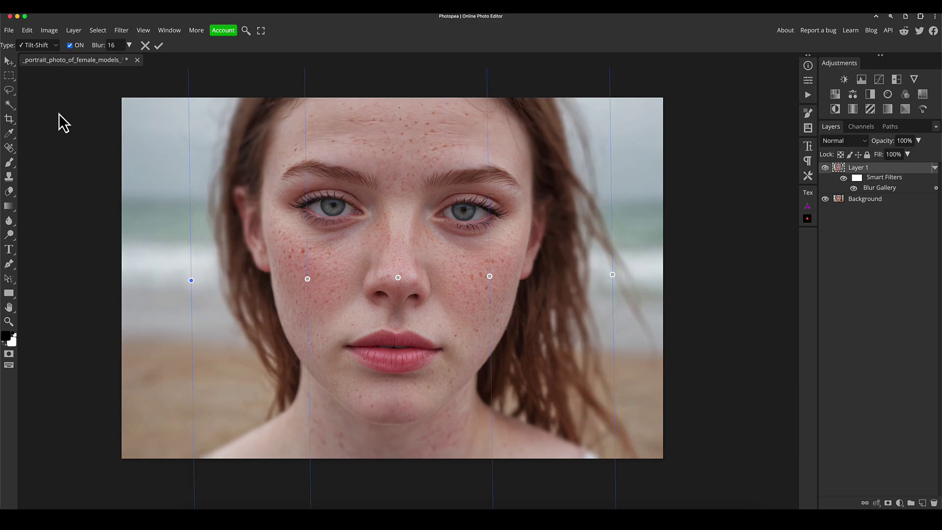
{"action": "left_click", "coordinate": [56, 46]}
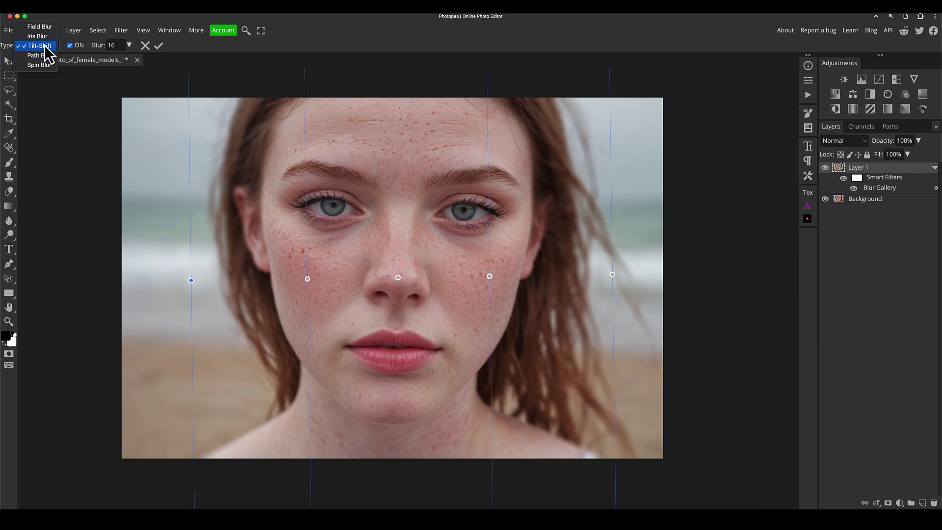
{"action": "left_click", "coordinate": [362, 30]}
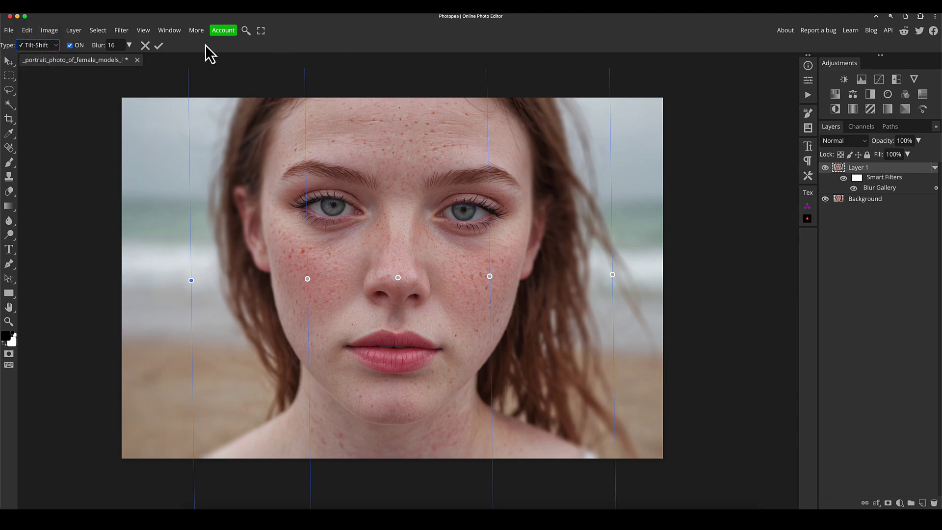
{"action": "left_click", "coordinate": [161, 47]}
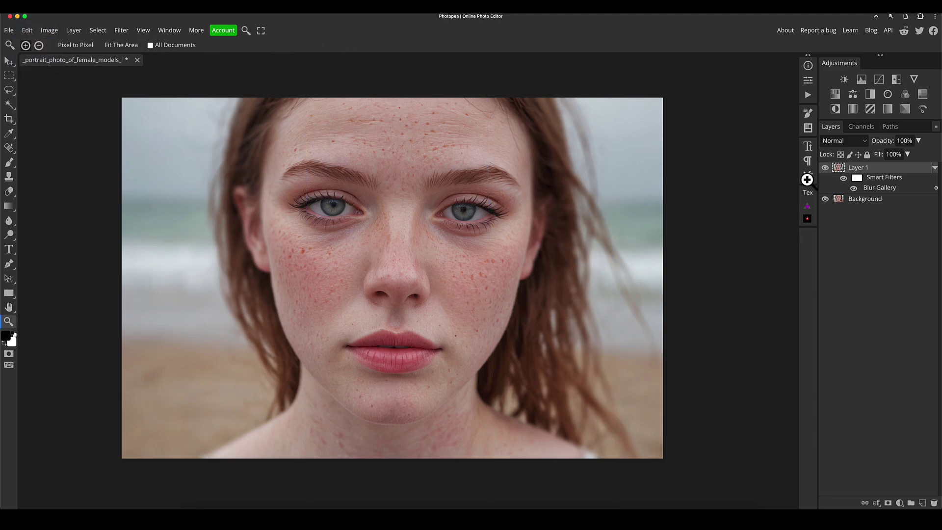
{"action": "left_click", "coordinate": [825, 169]}
{"action": "left_click", "coordinate": [826, 168]}
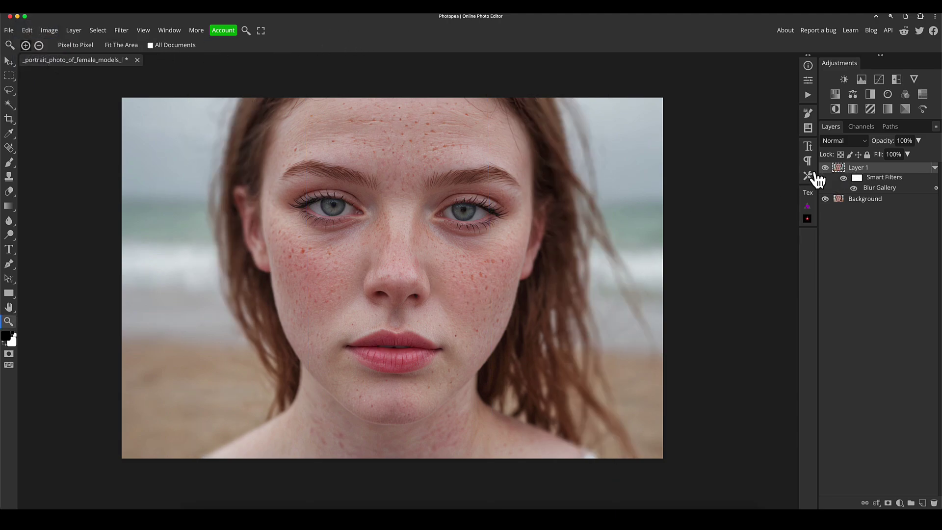